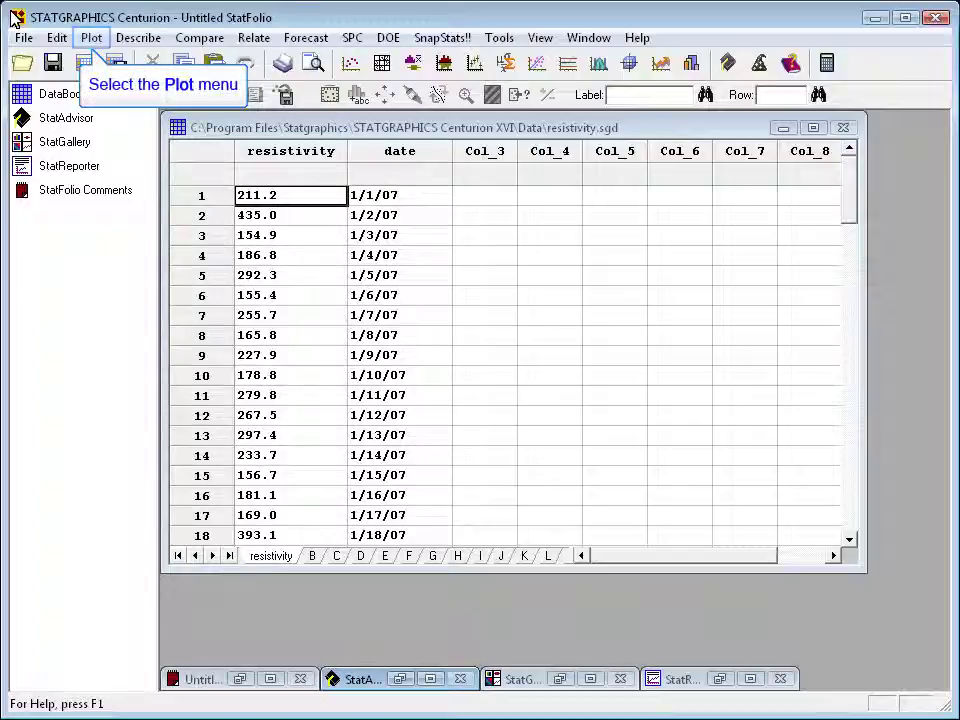
- Create a normal probability plot of resistivity with default tables, showing 100 values averaging 235.252
{"action": "left_click", "coordinate": [90, 39]}
{"action": "left_click", "coordinate": [134, 80]}
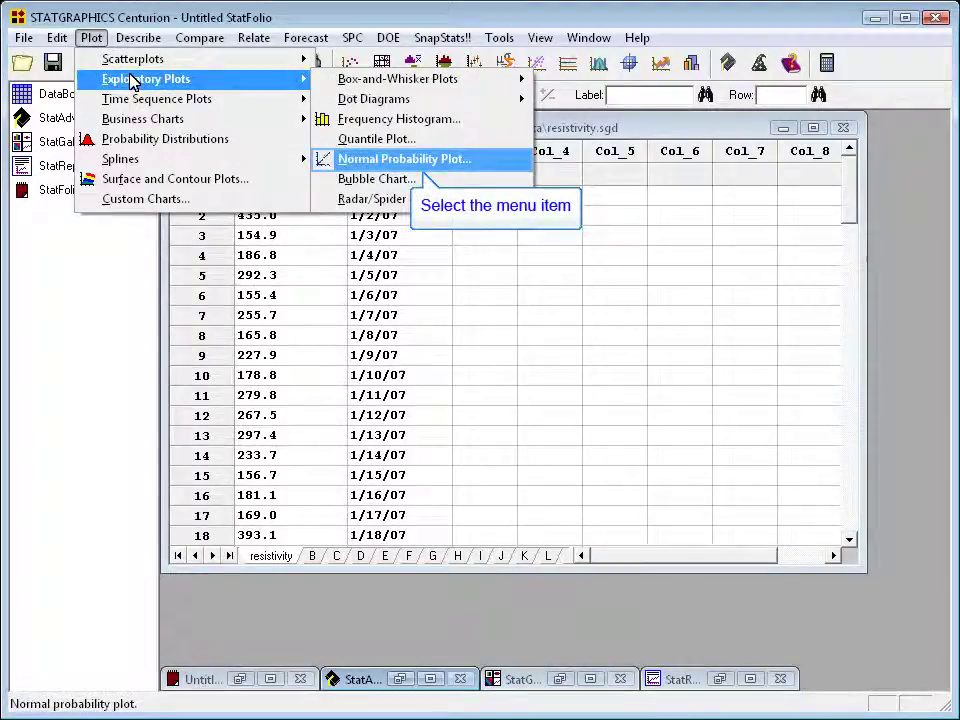
{"action": "left_click", "coordinate": [449, 165]}
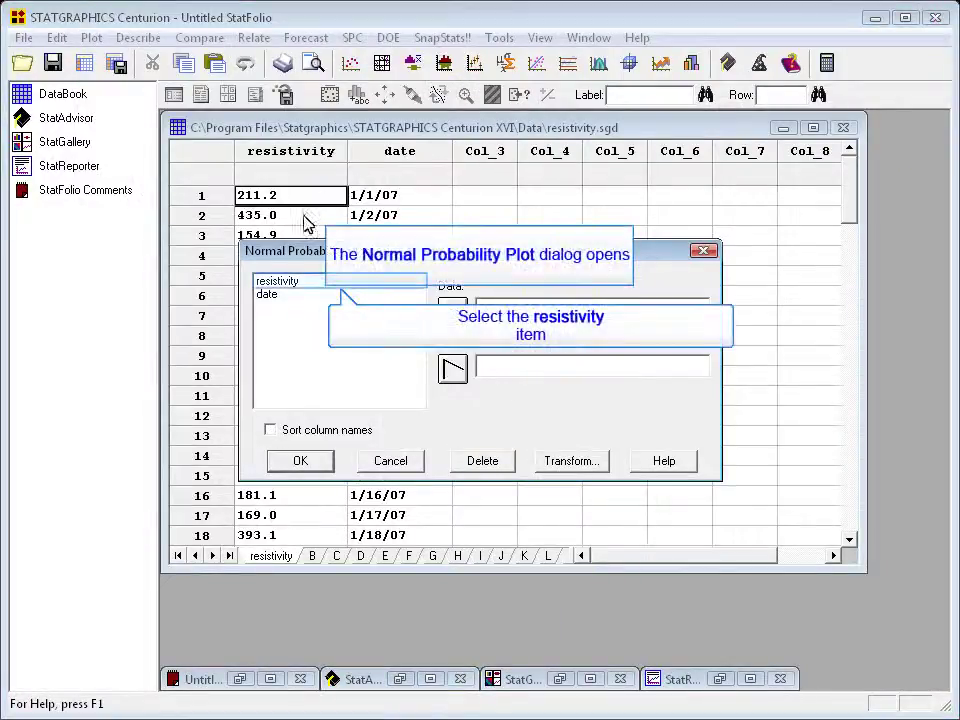
{"action": "left_click", "coordinate": [291, 282]}
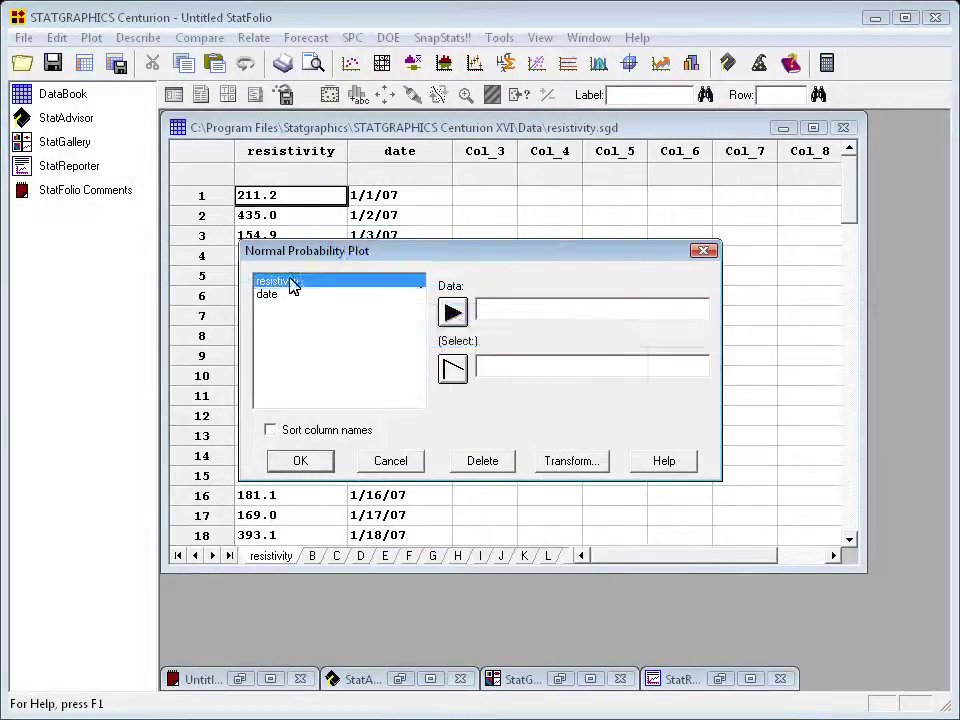
{"action": "left_click", "coordinate": [453, 312]}
{"action": "left_click", "coordinate": [313, 460]}
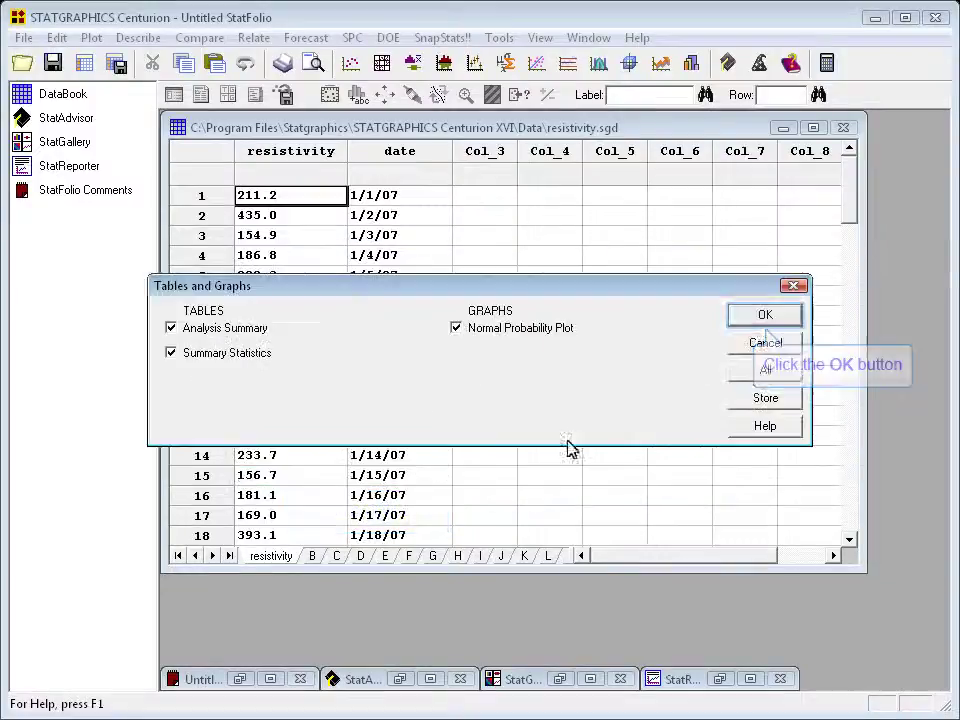
{"action": "left_click", "coordinate": [765, 316]}
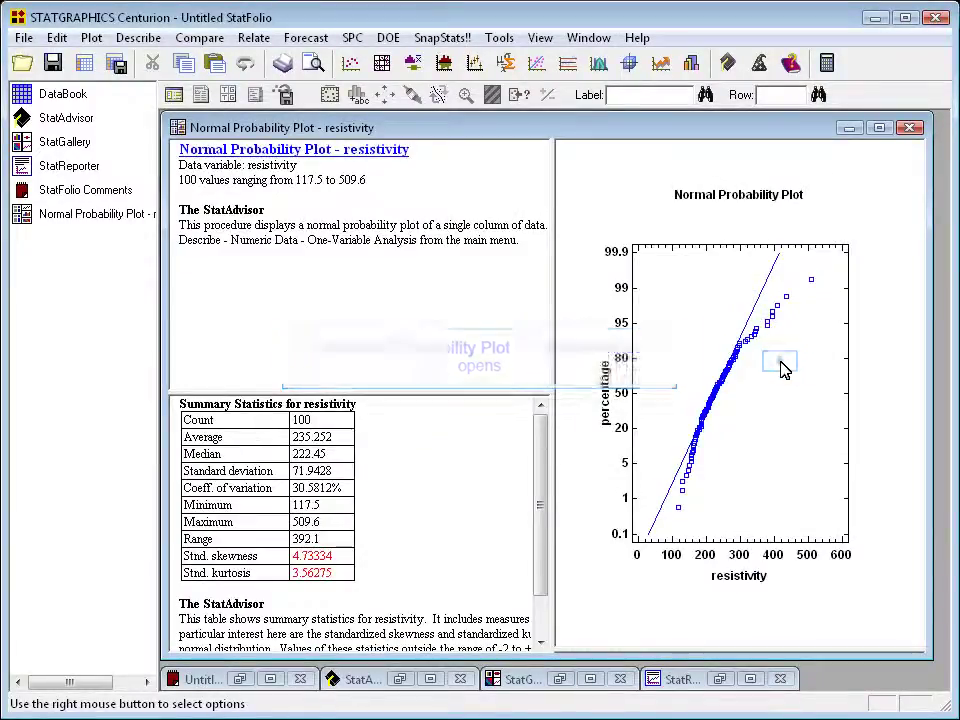
{"action": "double_click", "coordinate": [781, 369]}
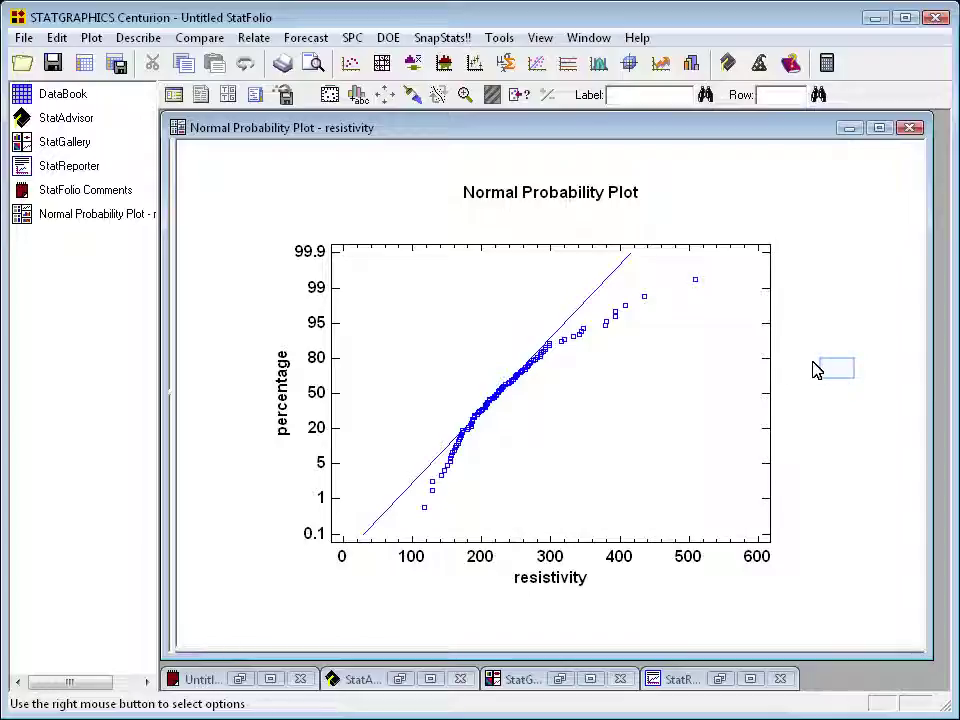
- Maximize the resistivity Summary Statistics table to read standardized skewness 4.73334 and kurtosis 3.56275
{"action": "double_click", "coordinate": [840, 377]}
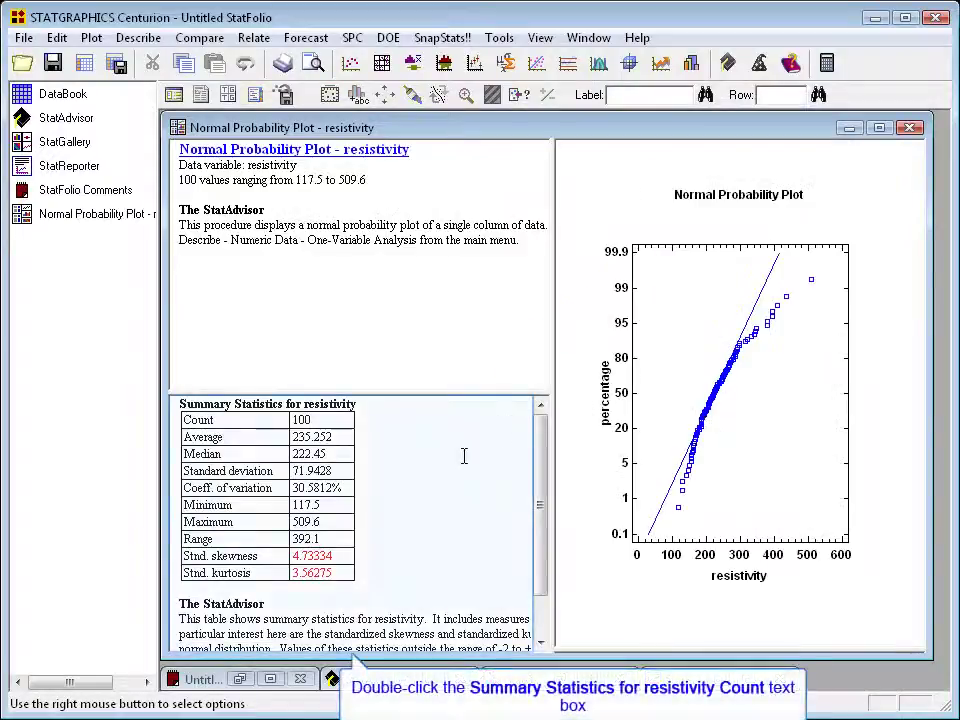
{"action": "double_click", "coordinate": [420, 566]}
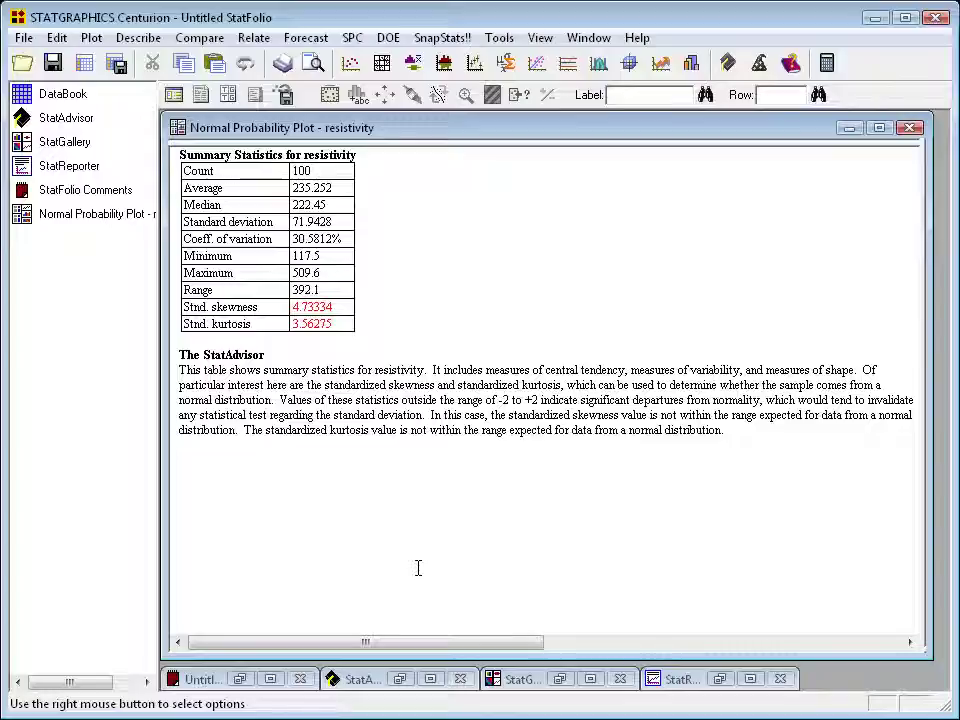
{"action": "left_click", "coordinate": [421, 575]}
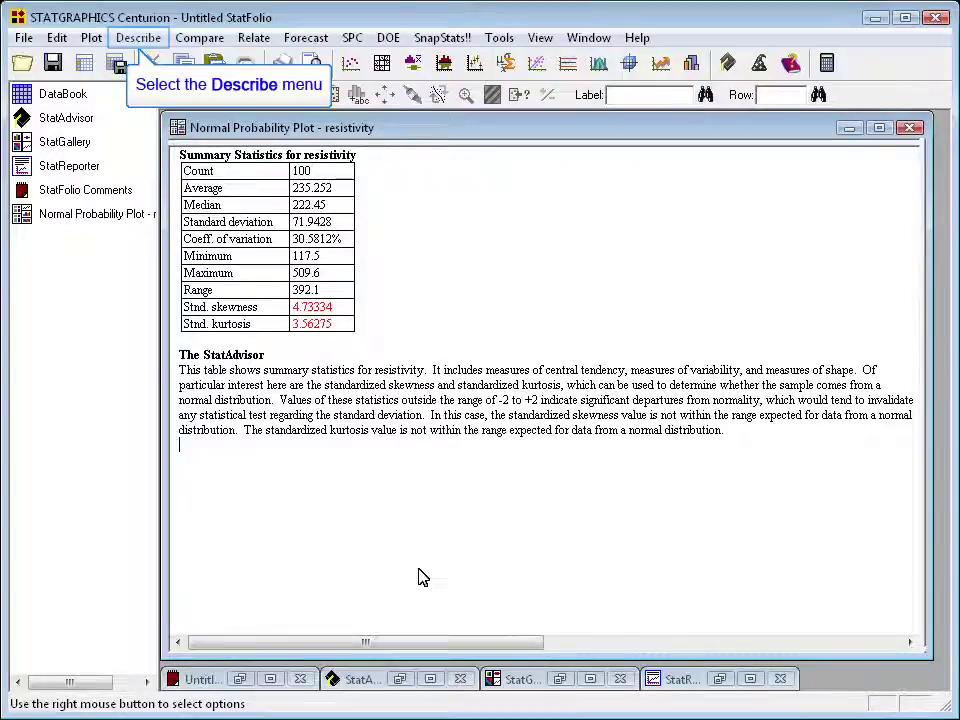
- Start a Power Transformations analysis with resistivity as the data variable
{"action": "left_click", "coordinate": [133, 40]}
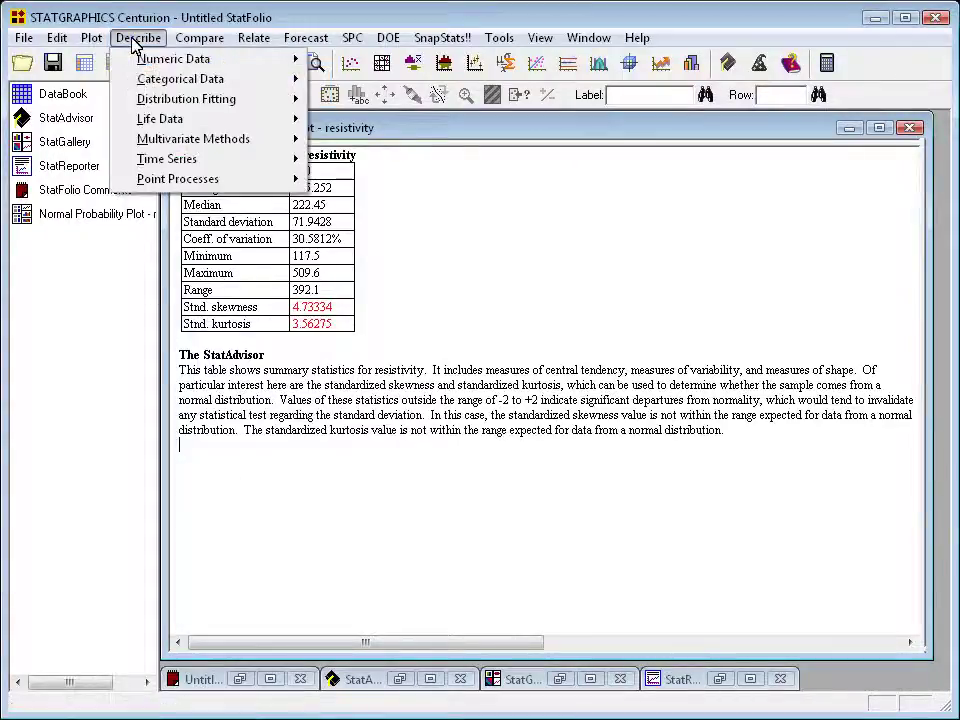
{"action": "mouse_move", "coordinate": [144, 57]}
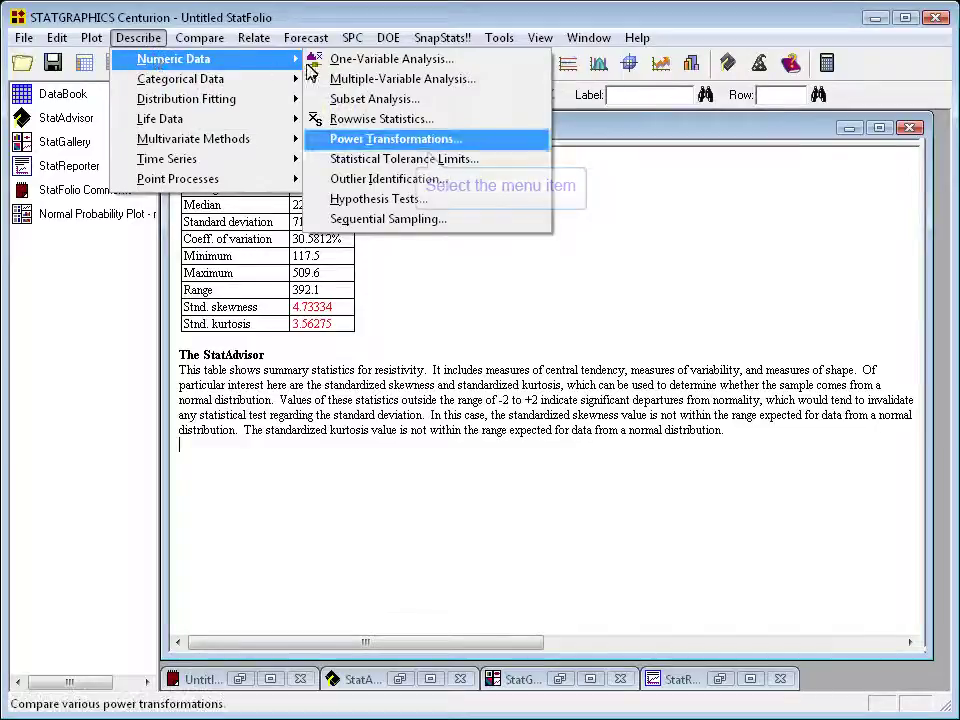
{"action": "left_click", "coordinate": [420, 141]}
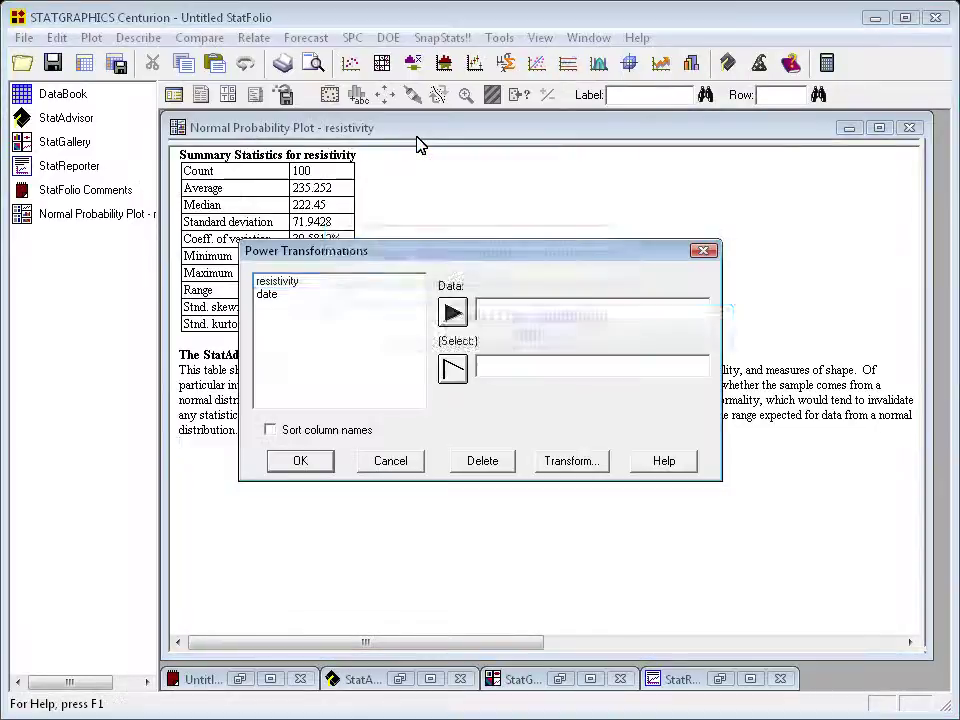
{"action": "left_click", "coordinate": [291, 285]}
{"action": "left_click", "coordinate": [452, 313]}
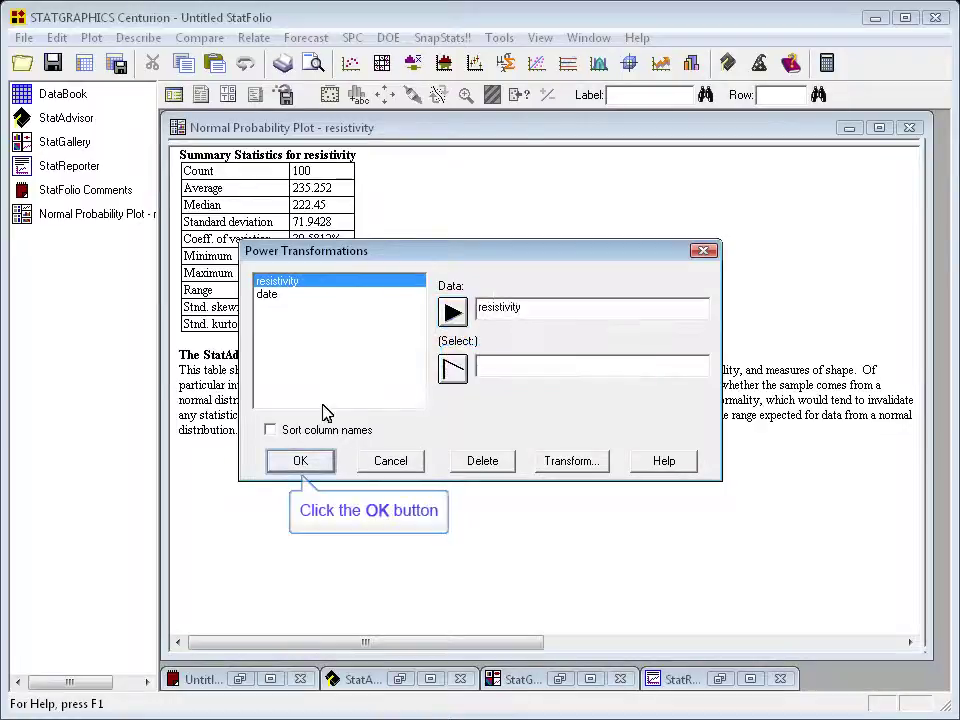
{"action": "left_click", "coordinate": [316, 462]}
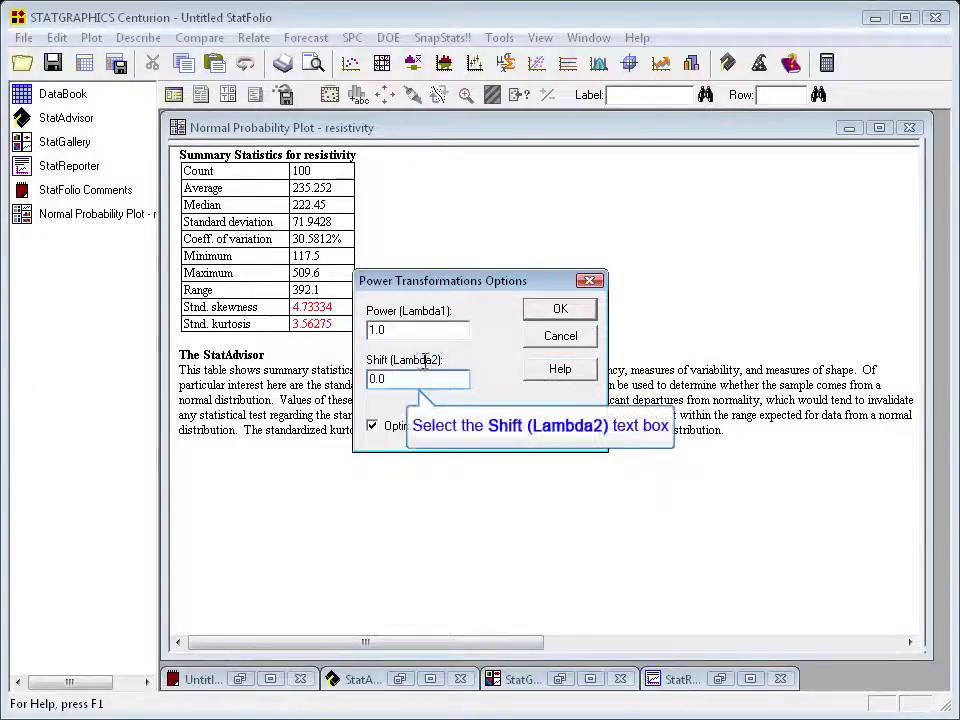
- Accept the transformation options with Power 1.0, Shift 0.0 and Optimize checked
{"action": "left_click", "coordinate": [427, 380]}
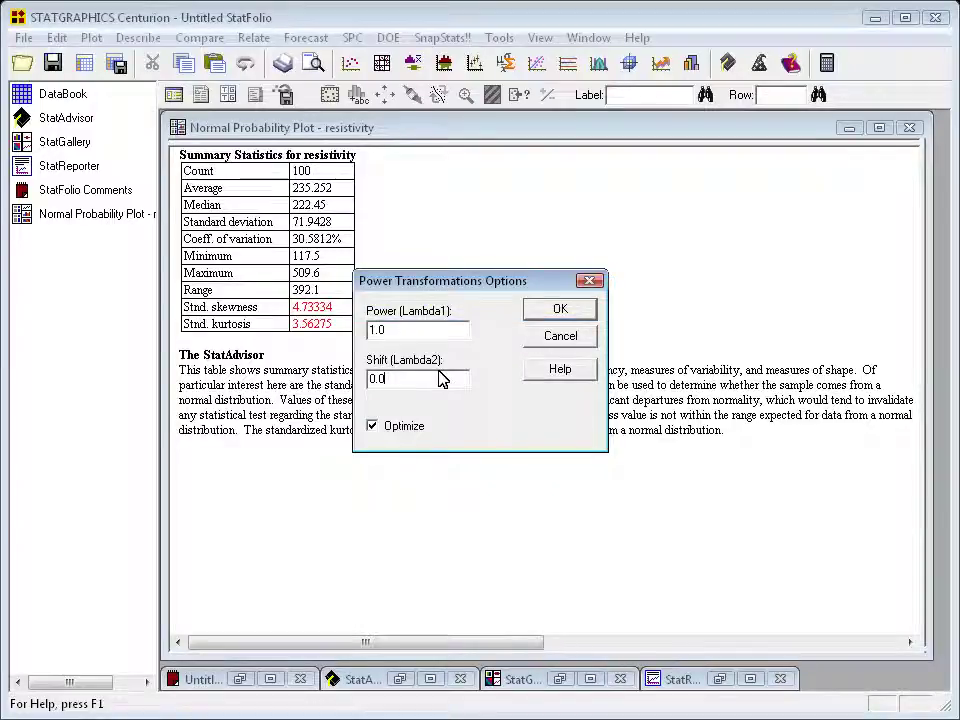
{"action": "left_click", "coordinate": [557, 310]}
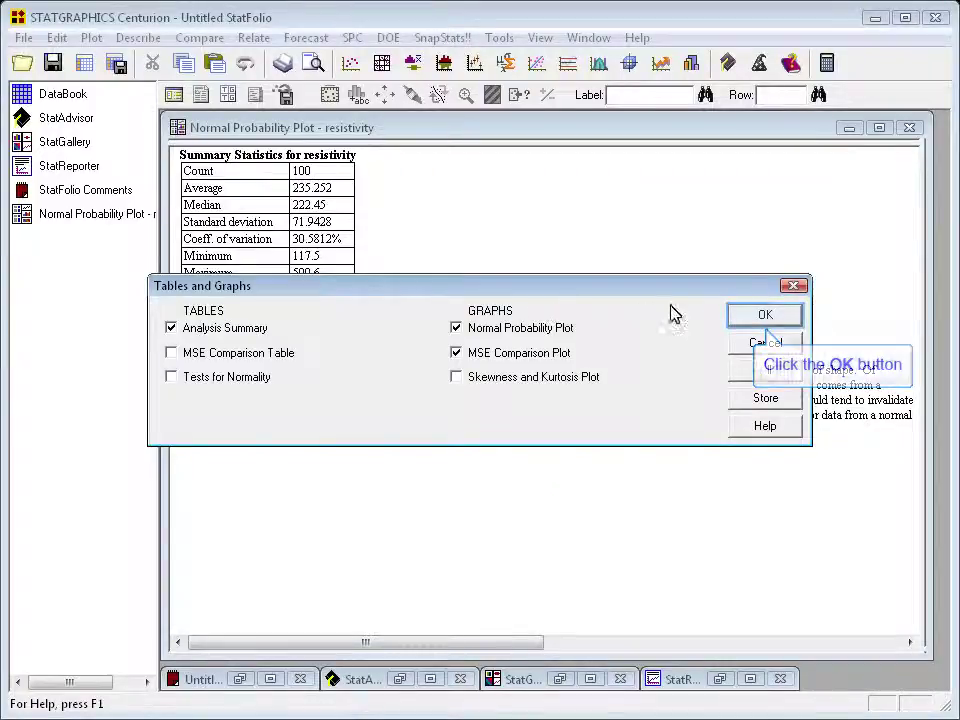
- Accept the default tables and graphs to get optimized power -0.4 with probability and MSE plots
{"action": "left_click", "coordinate": [764, 322]}
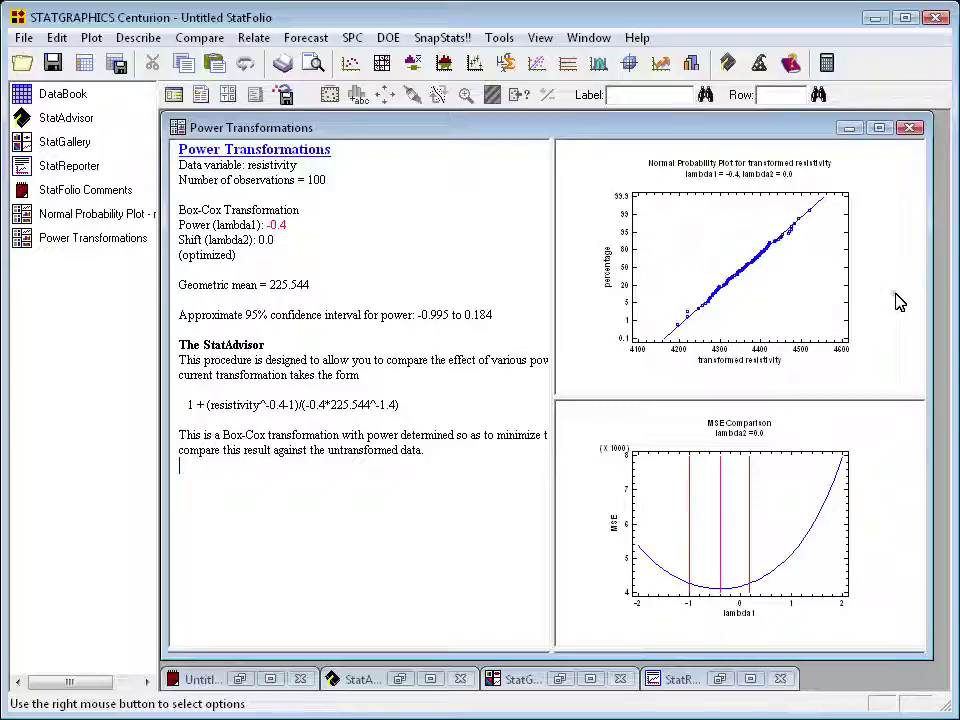
- Maximize the normal probability plot of resistivity transformed with lambda -0.4
{"action": "double_click", "coordinate": [899, 302]}
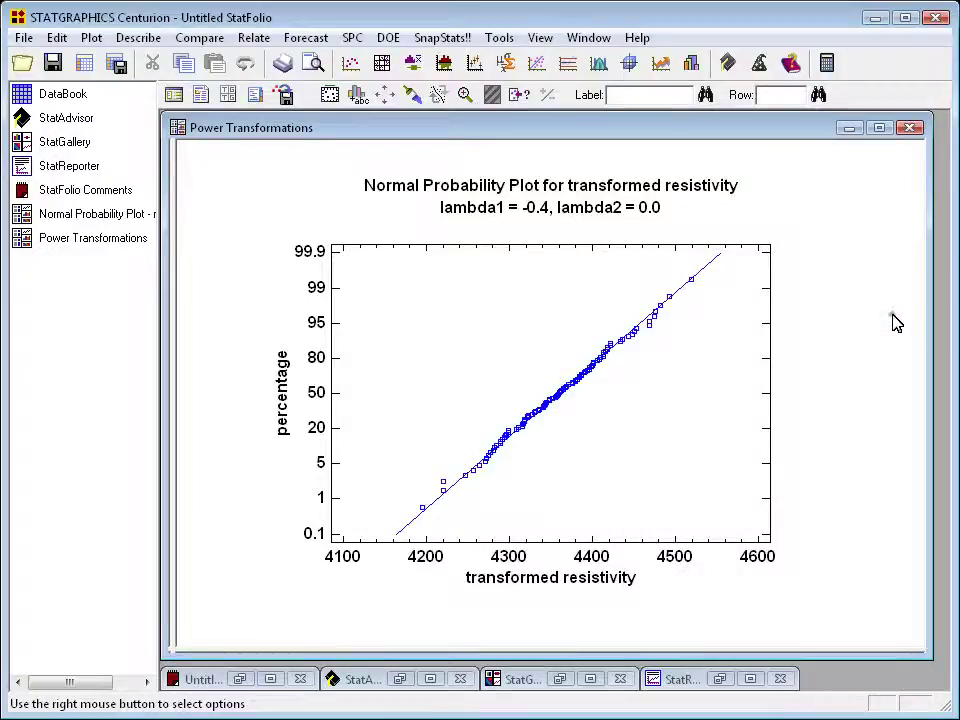
- Restore the panes and maximize the Box-Cox summary text showing power -0.4
{"action": "double_click", "coordinate": [894, 324]}
{"action": "double_click", "coordinate": [429, 257]}
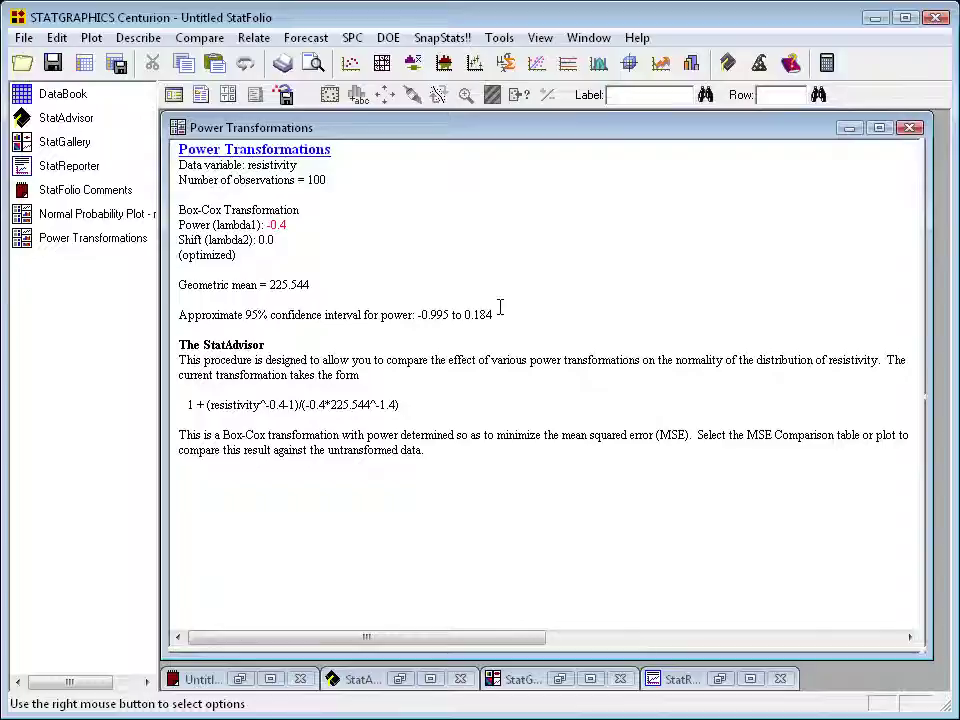
{"action": "left_click", "coordinate": [501, 314]}
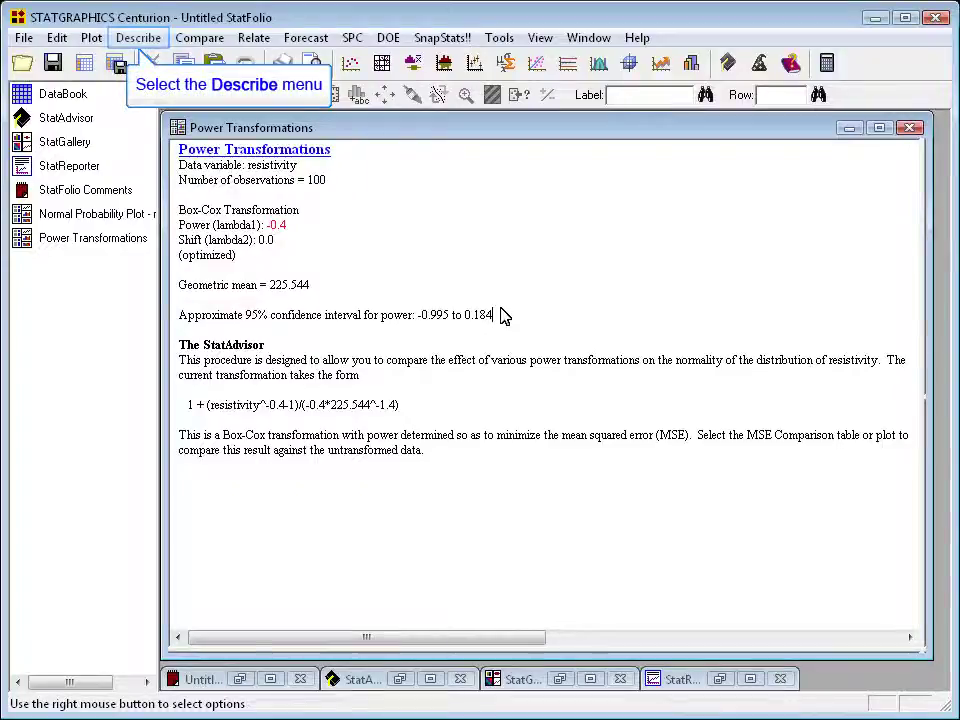
- Start an Outlier Identification analysis with 'resistivity ^ -0.4' as the data expression
{"action": "left_click", "coordinate": [140, 42]}
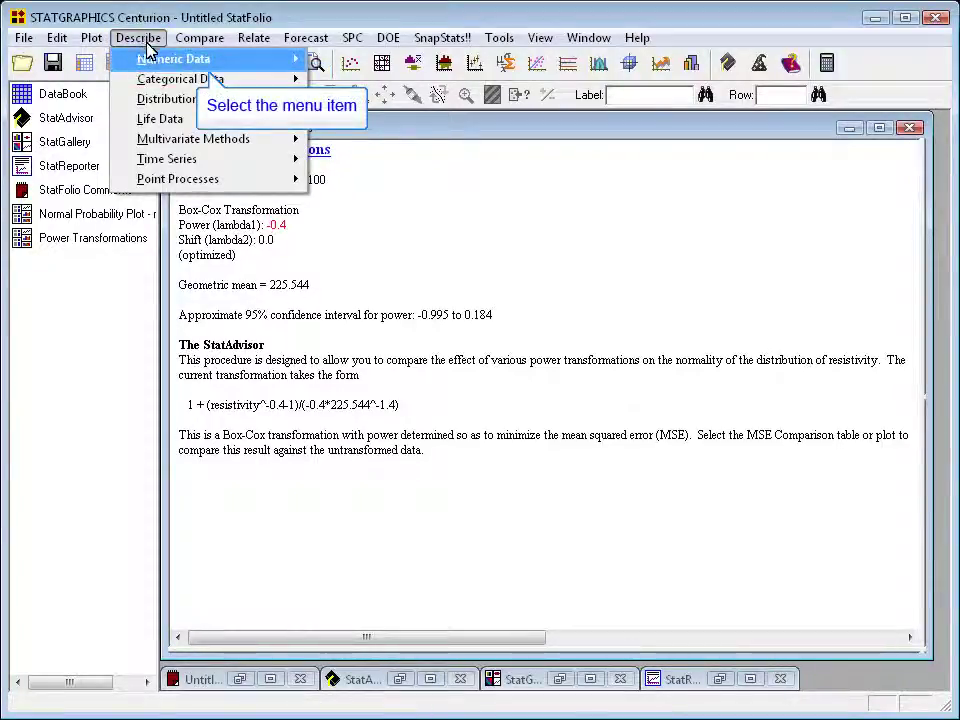
{"action": "mouse_move", "coordinate": [150, 60]}
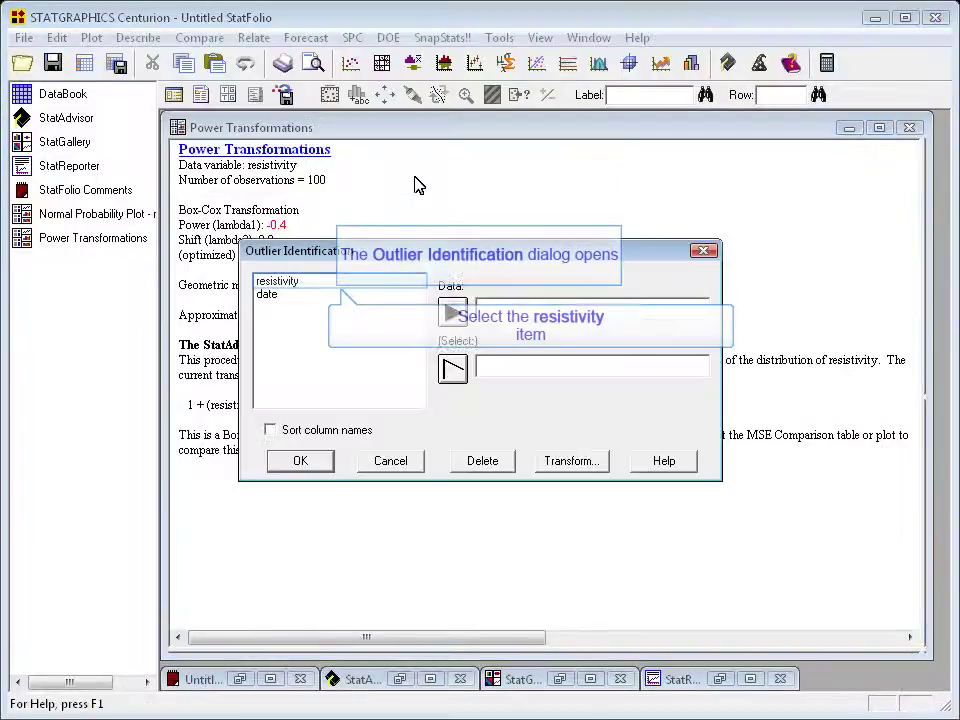
{"action": "left_click", "coordinate": [416, 180]}
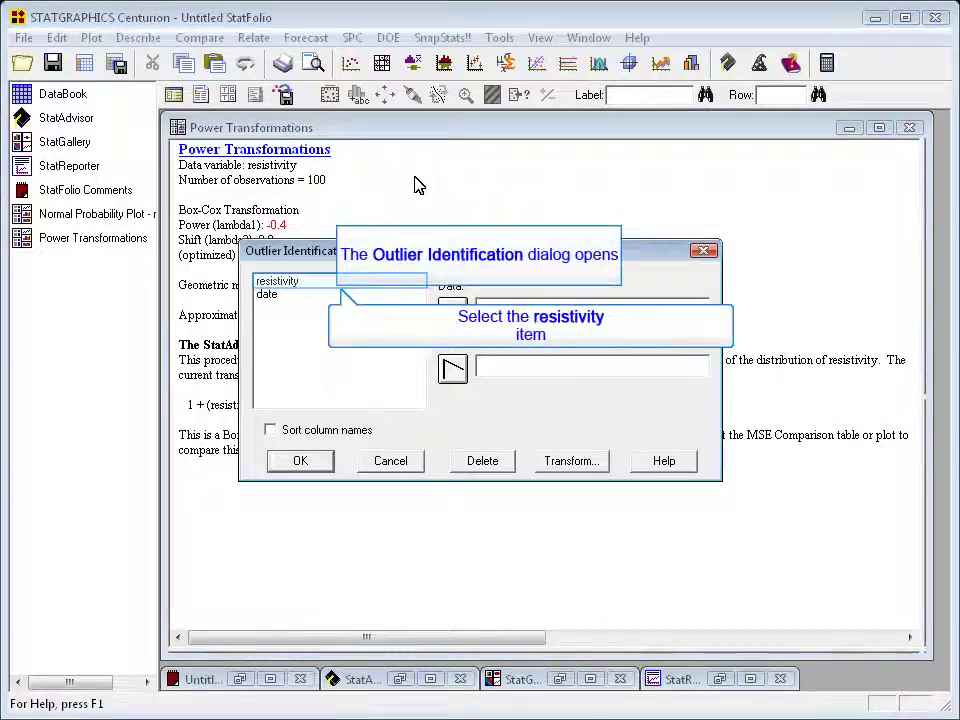
{"action": "left_click", "coordinate": [292, 282]}
{"action": "left_click", "coordinate": [452, 315]}
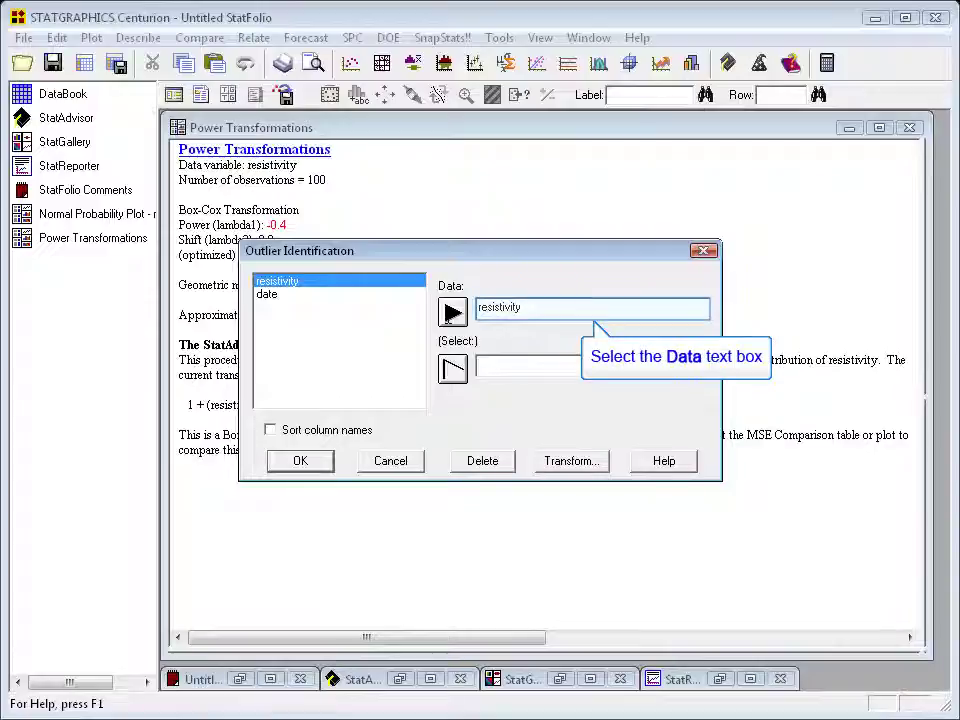
{"action": "left_click", "coordinate": [557, 312]}
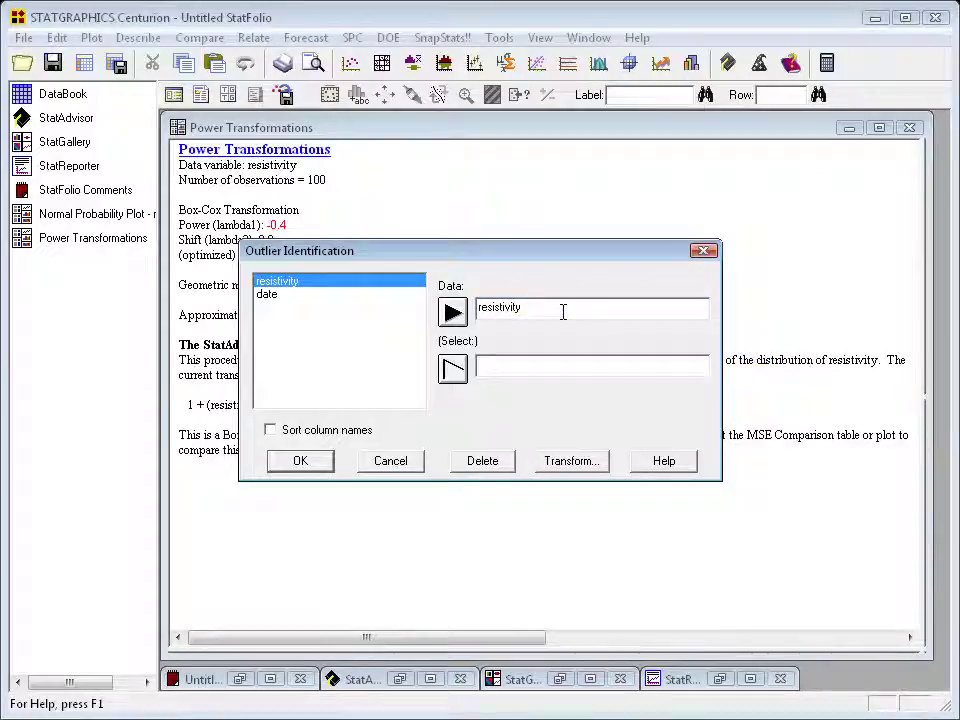
{"action": "type", "text": "^ -0.4"}
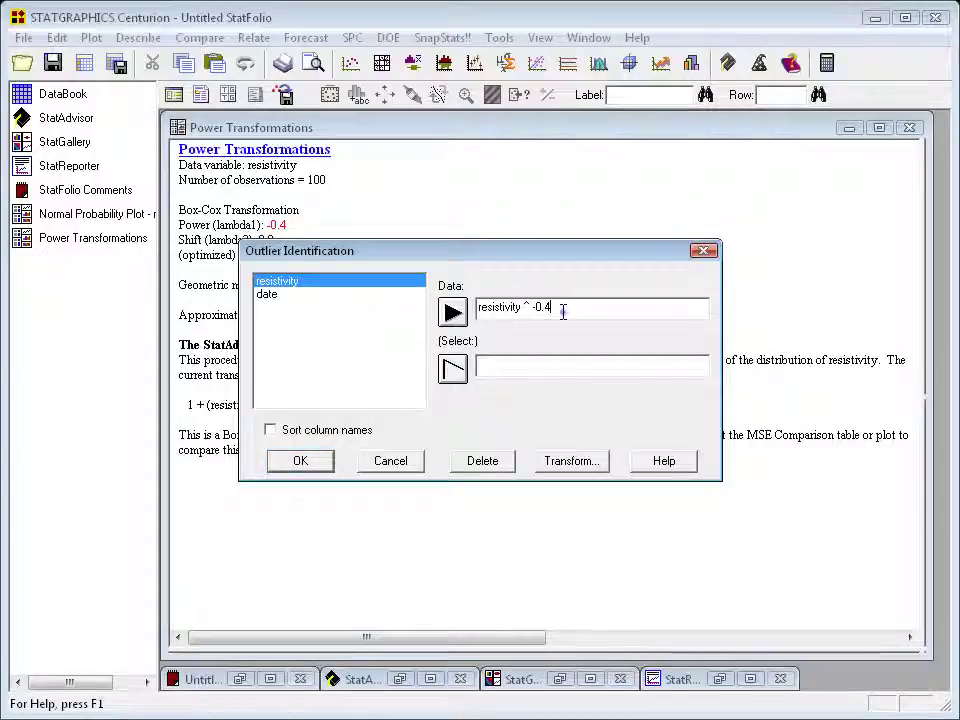
{"action": "key", "text": "Return"}
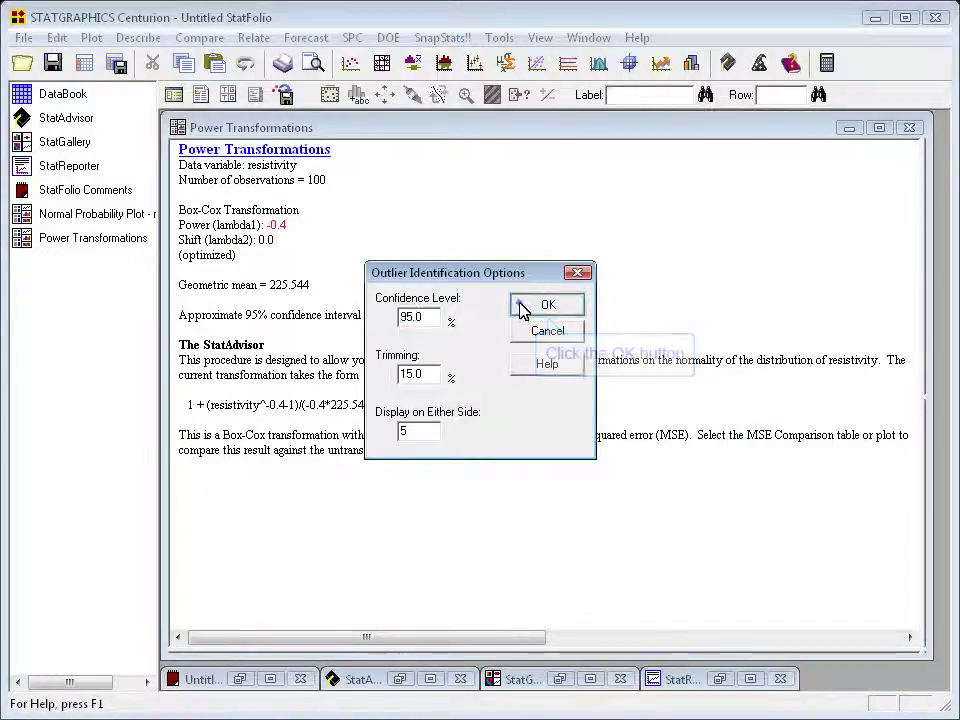
- Accept the default outlier options and default tables and graphs for resistivity ^ -0.4
{"action": "left_click", "coordinate": [521, 305]}
{"action": "left_click", "coordinate": [744, 317]}
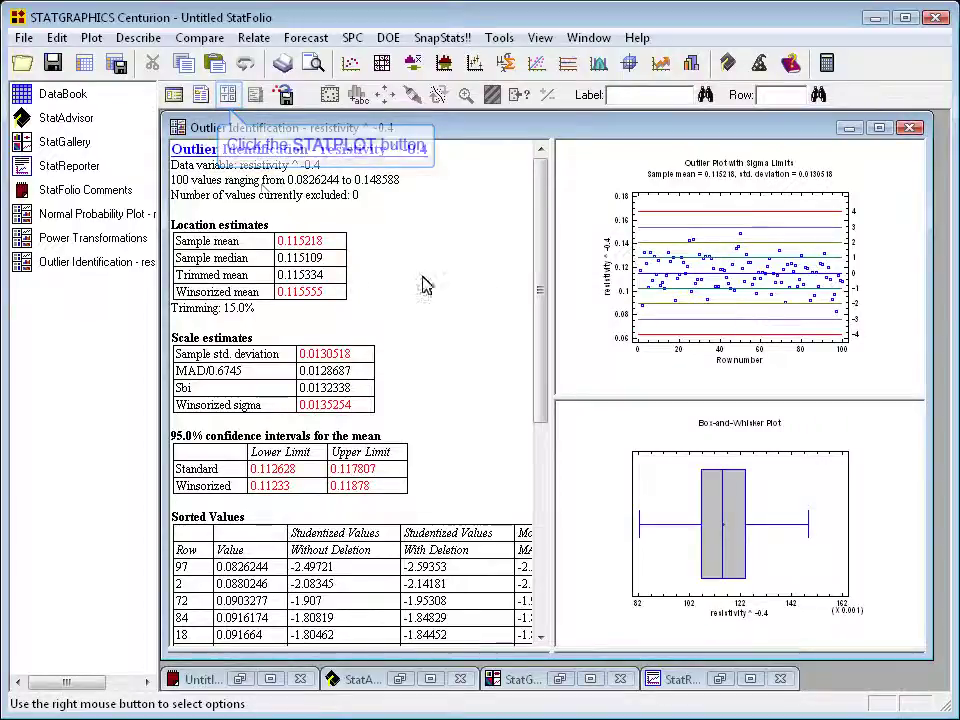
- Add a Summary Statistics table and maximize it, showing skewness -0.039 and kurtosis -0.355
{"action": "left_click", "coordinate": [229, 94]}
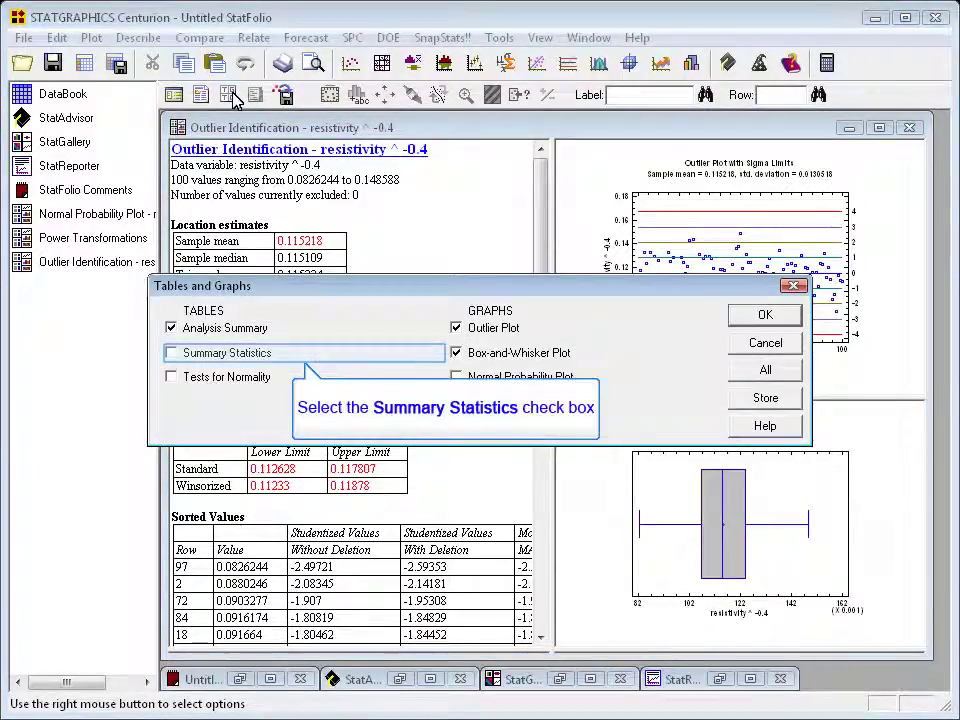
{"action": "left_click", "coordinate": [251, 358]}
{"action": "left_click", "coordinate": [748, 318]}
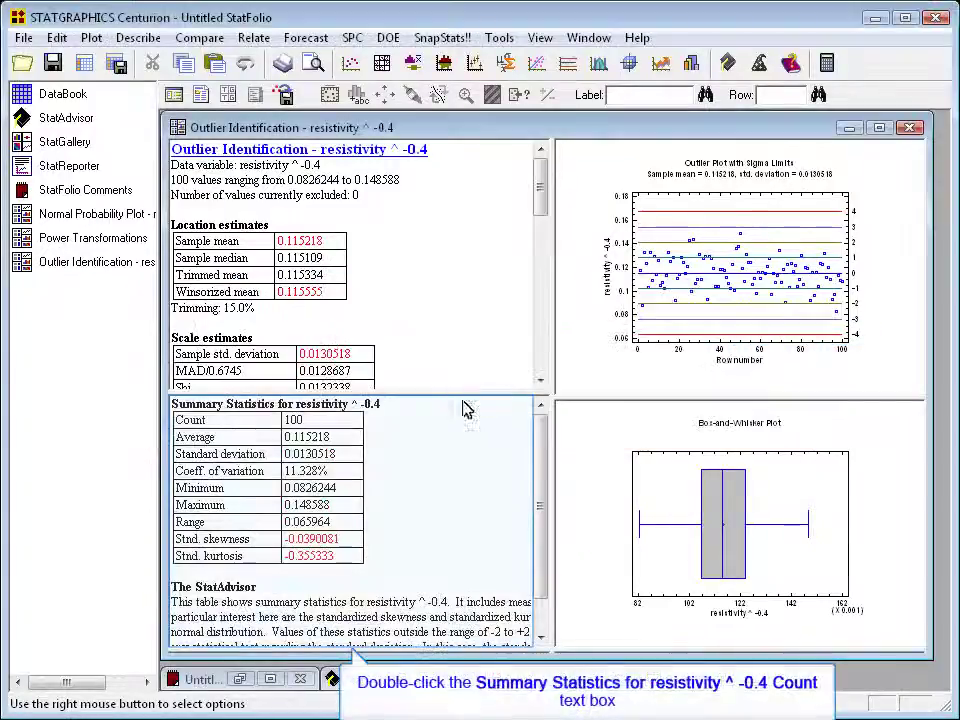
{"action": "double_click", "coordinate": [428, 515]}
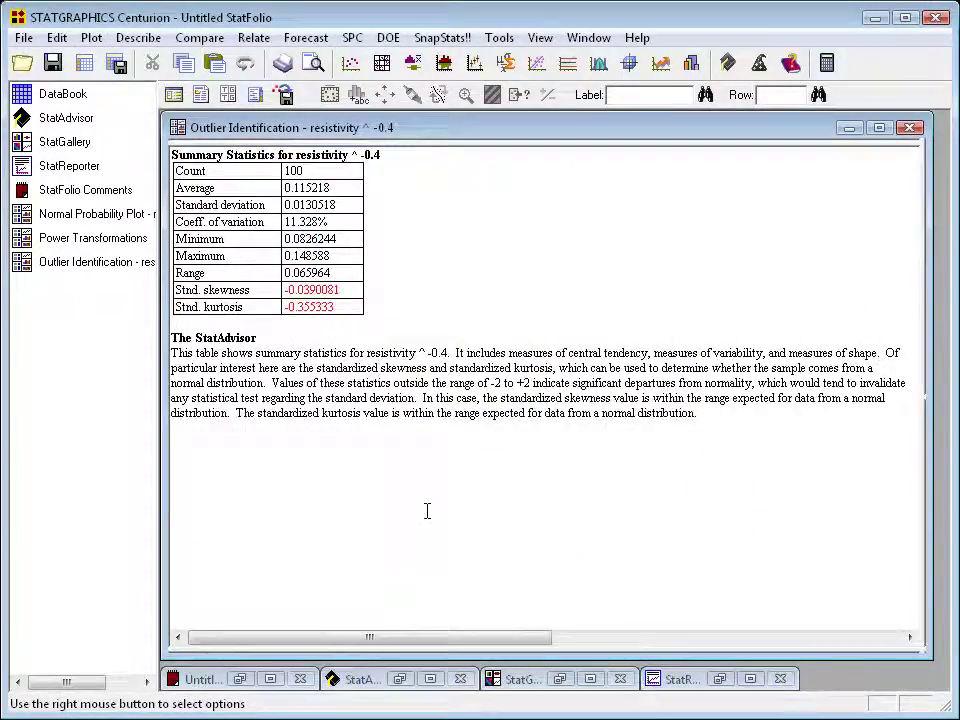